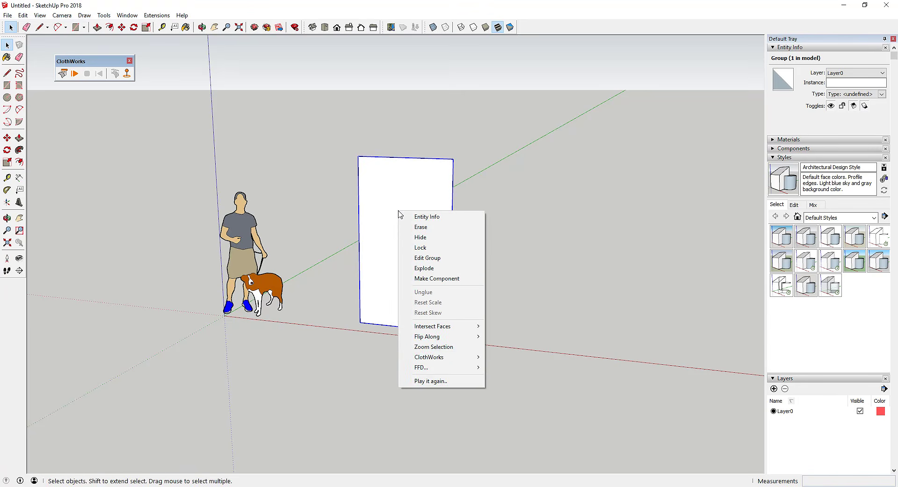
# Make the upright rectangle group a ClothWorks cloth and apply a simple grid to it.
pyautogui.click(506, 359)
pyautogui.rightClick(397, 256)
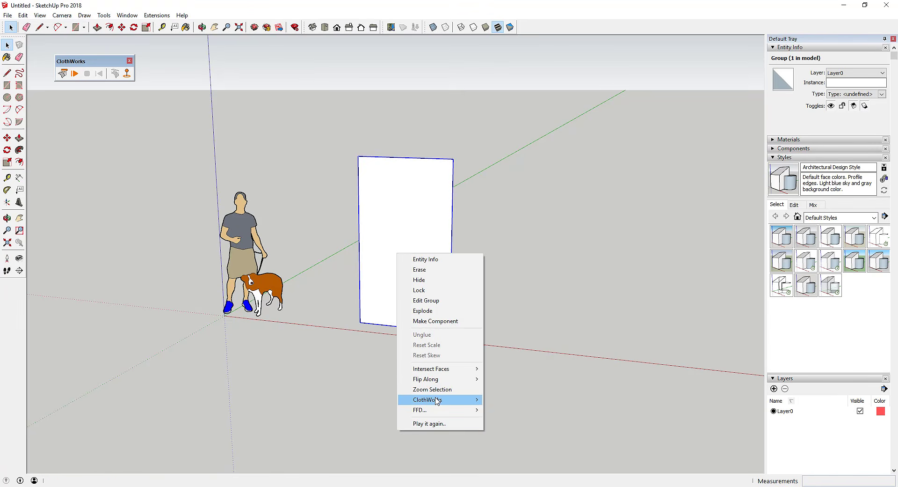
pyautogui.moveTo(442, 400)
pyautogui.moveTo(512, 434)
pyautogui.click(580, 327)
pyautogui.click(431, 257)
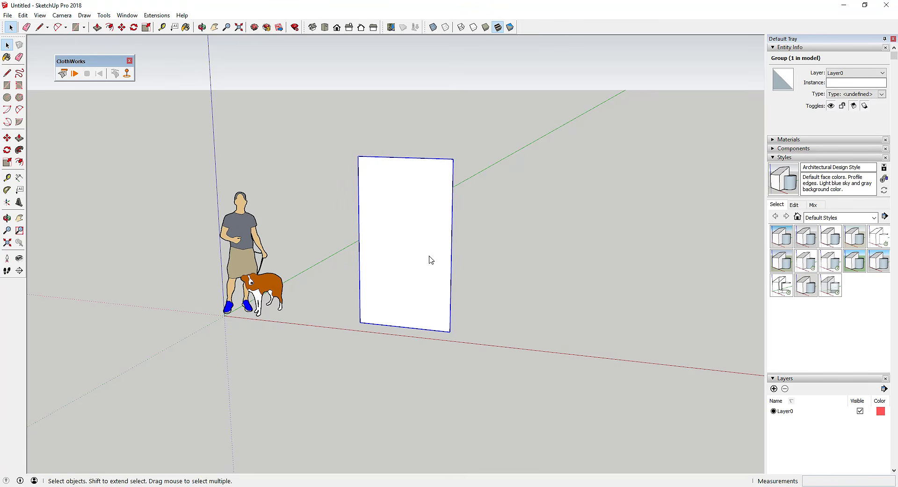
# Pin the upright cloth at its upper corner nearest the standing figure and run the cloth simulation.
pyautogui.click(351, 145)
pyautogui.scroll(3, 373, 170)
pyautogui.click(75, 74)
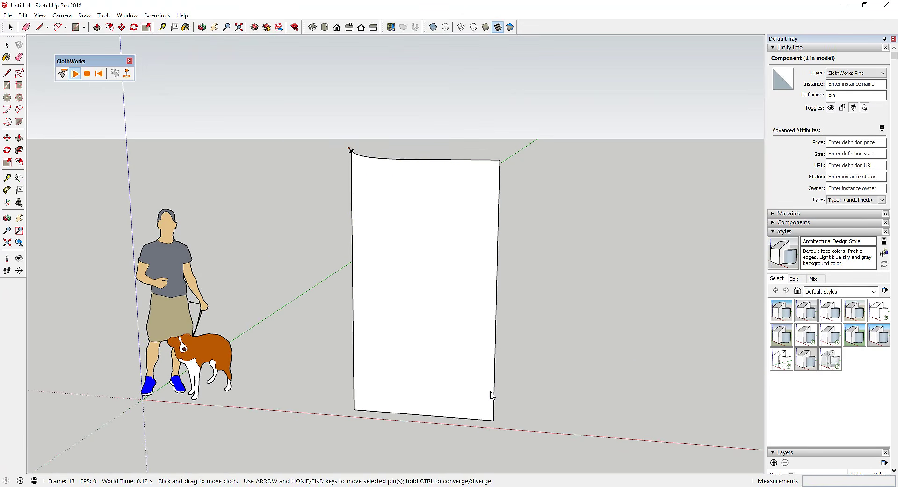
pyautogui.scroll(-3, 484, 233)
pyautogui.moveTo(487, 182); pyautogui.dragTo(476, 266, button='middle')
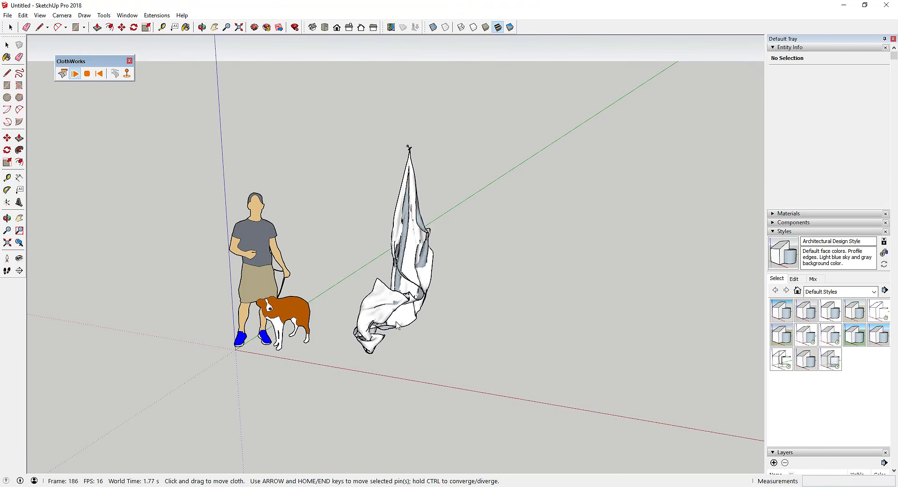
# Reset the simulation and rerun it with Self-Collide turned on for the pinned cloth.
pyautogui.click(99, 76)
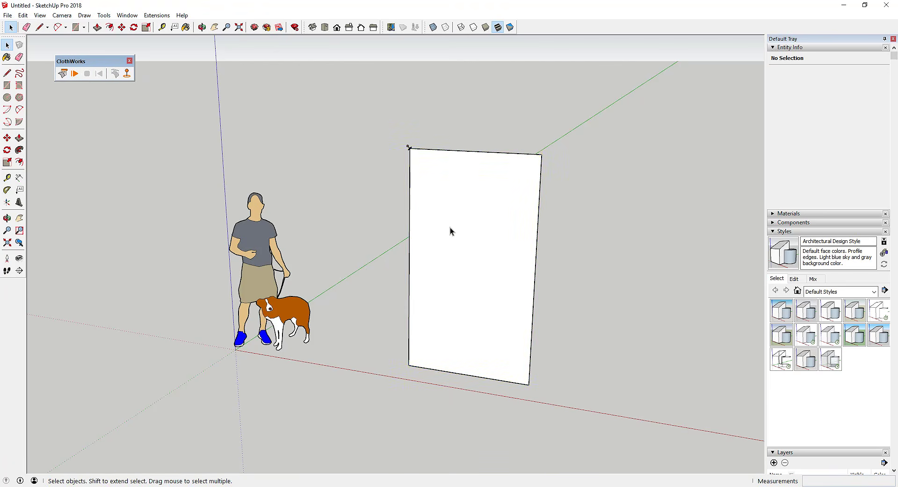
pyautogui.click(449, 231)
pyautogui.click(636, 130)
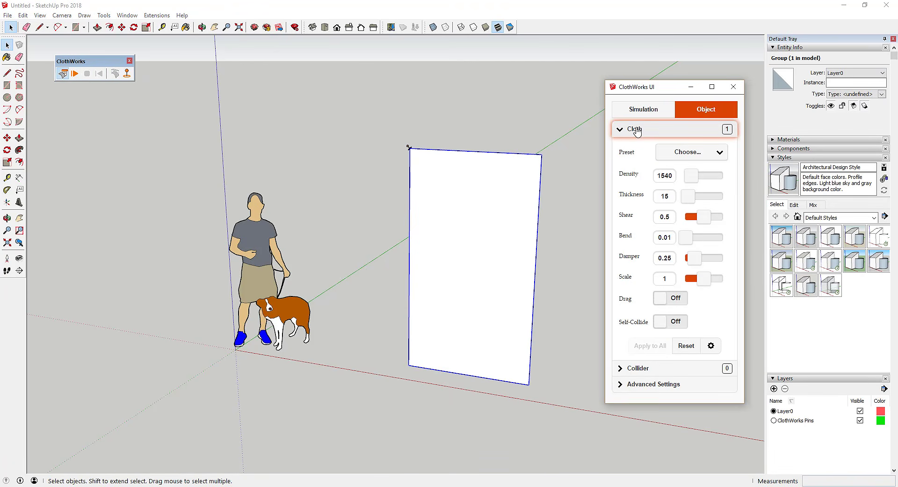
pyautogui.click(74, 74)
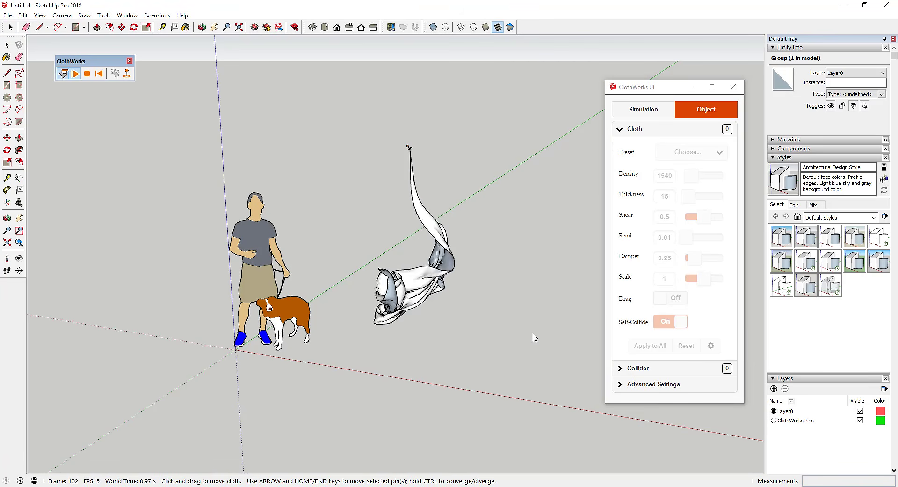
pyautogui.moveTo(555, 307); pyautogui.dragTo(225, 248, button='middle')
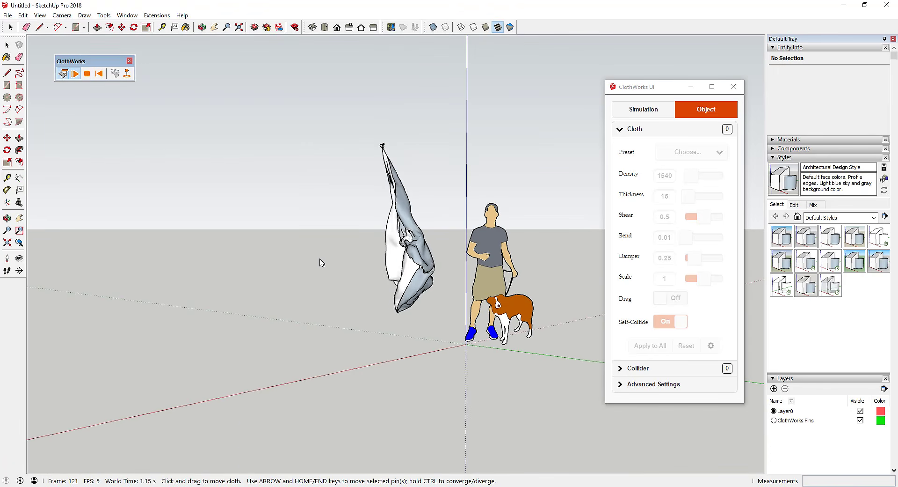
pyautogui.moveTo(347, 266); pyautogui.dragTo(529, 395, button='middle')
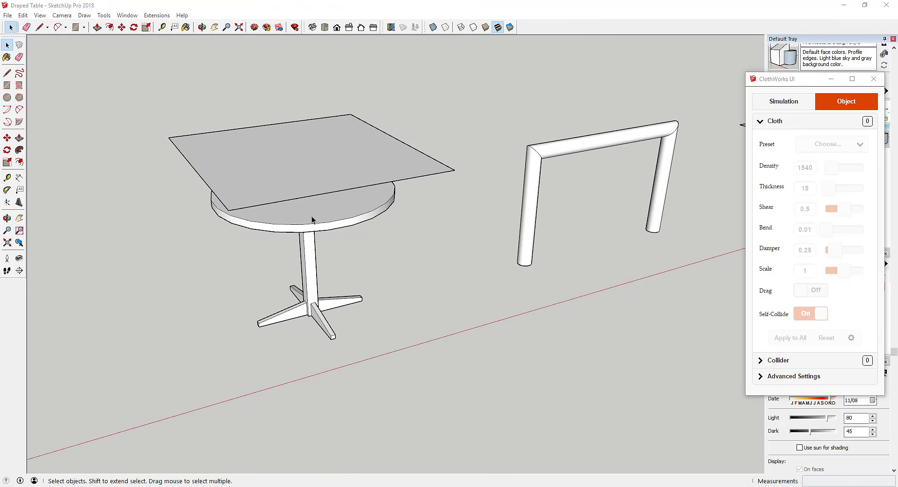
# Make the round table a ClothWorks collider in the Draped Table model.
pyautogui.rightClick(312, 218)
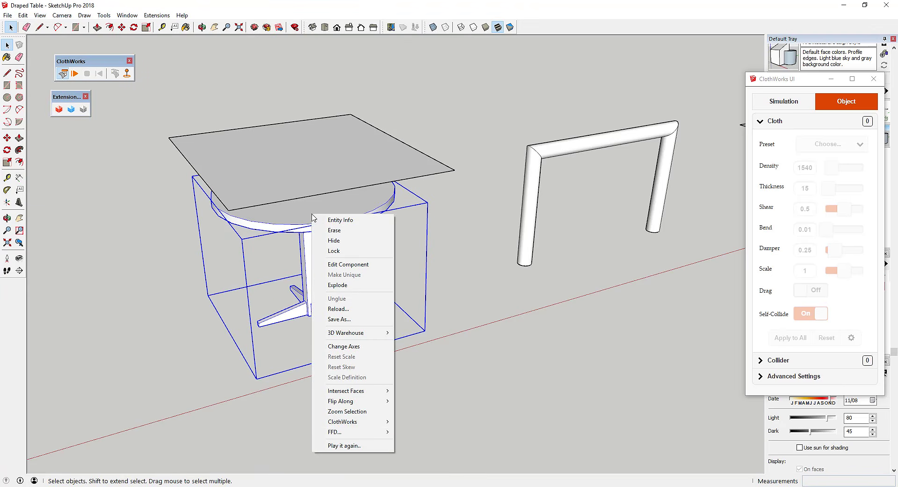
pyautogui.moveTo(335, 422)
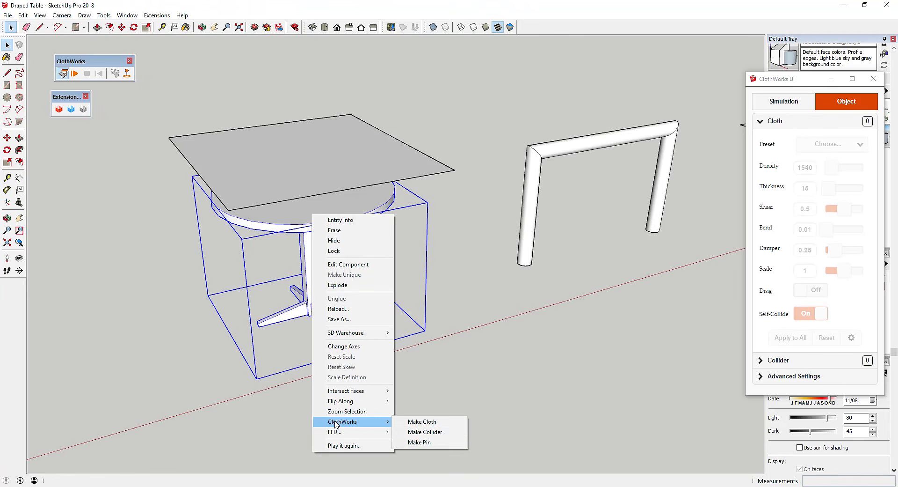
pyautogui.click(423, 432)
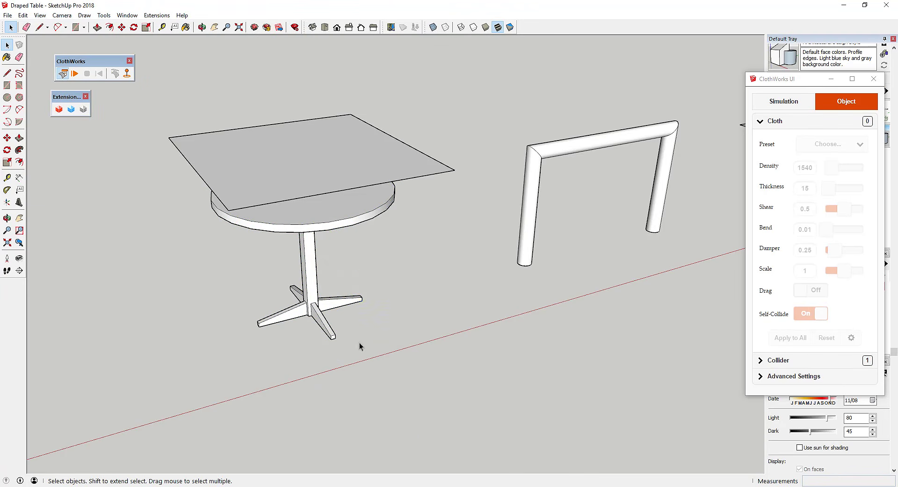
# Make the square sheet above the table a cloth with a simple grid, purging unused geometry, and run the simulation.
pyautogui.rightClick(289, 165)
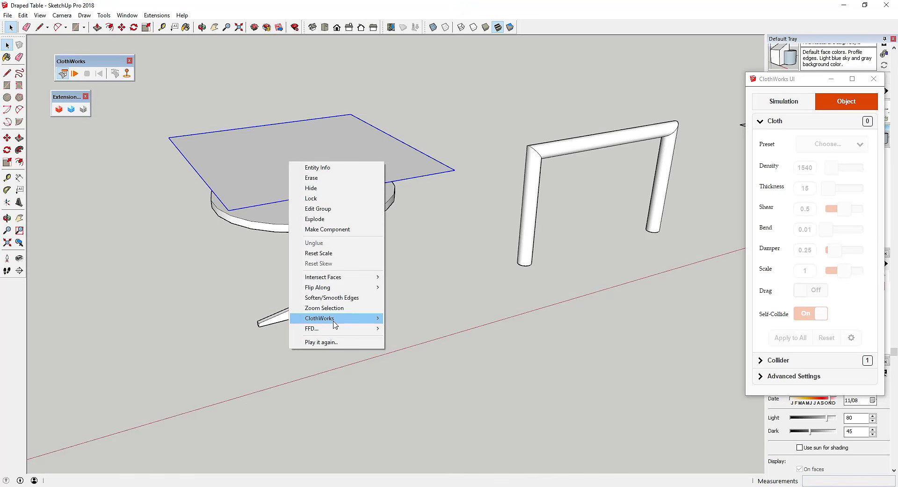
pyautogui.click(413, 320)
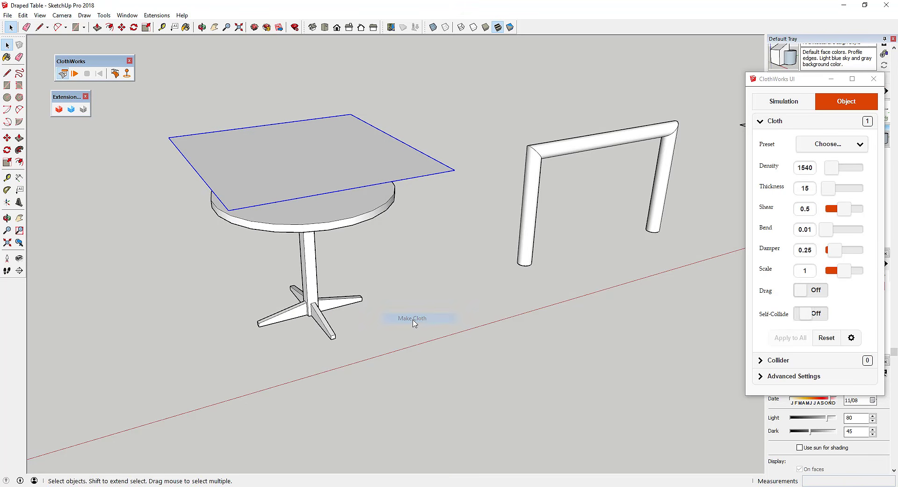
pyautogui.rightClick(305, 148)
pyautogui.moveTo(355, 305)
pyautogui.moveTo(431, 338)
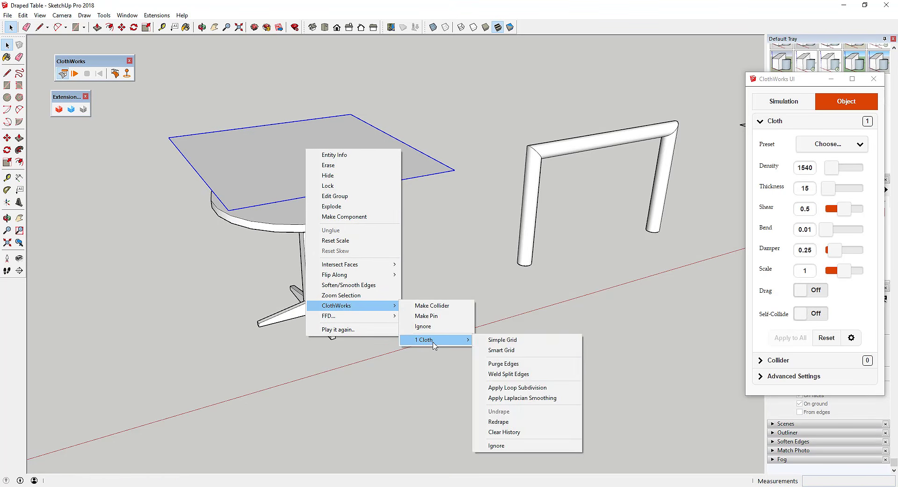
pyautogui.click(496, 343)
pyautogui.click(435, 256)
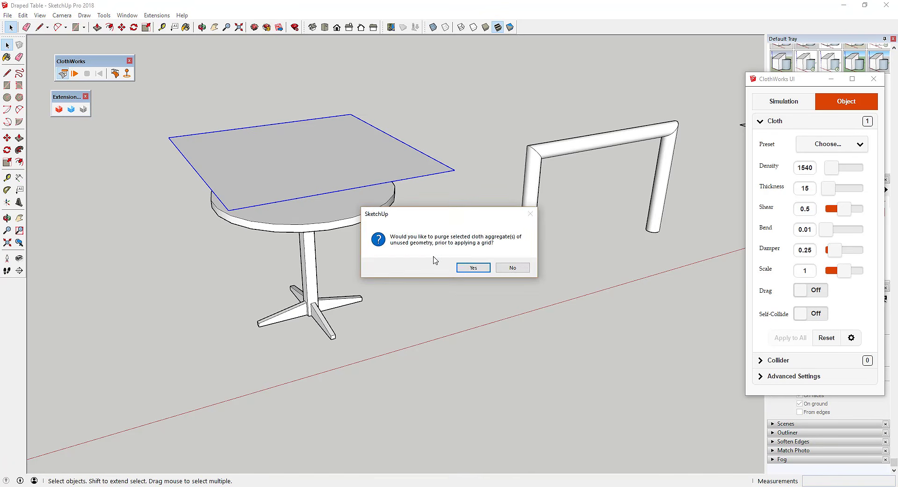
pyautogui.click(470, 268)
pyautogui.click(76, 74)
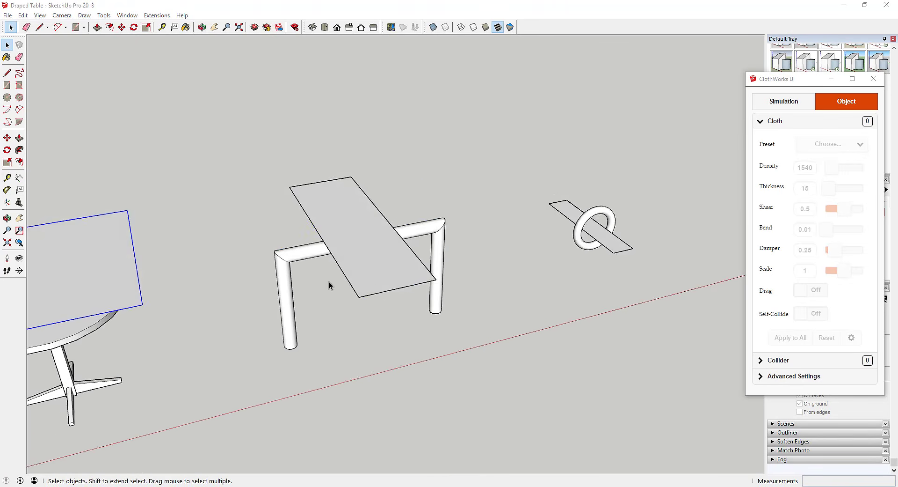
# Make the long strip above the tube frame a cloth and apply a simple grid with 1 9/16" padding, purging unused geometry.
pyautogui.moveTo(331, 287); pyautogui.dragTo(356, 235, button='middle')
pyautogui.rightClick(355, 235)
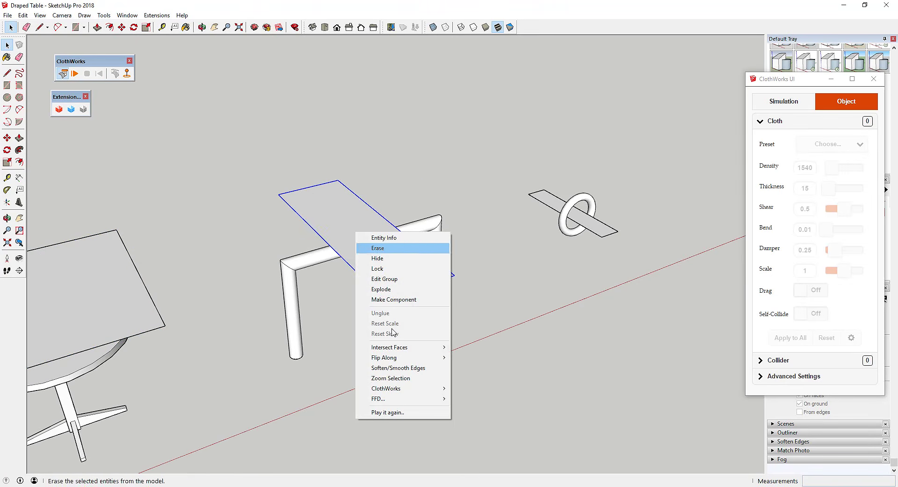
pyautogui.click(475, 389)
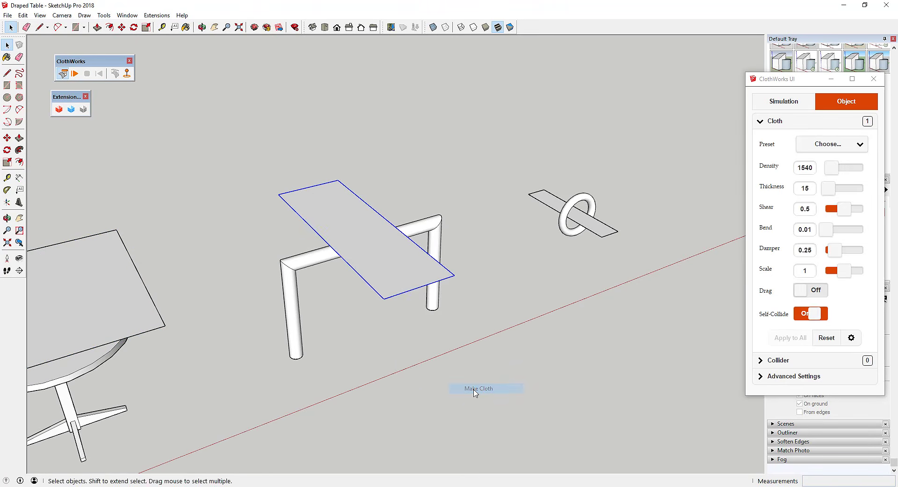
pyautogui.rightClick(367, 227)
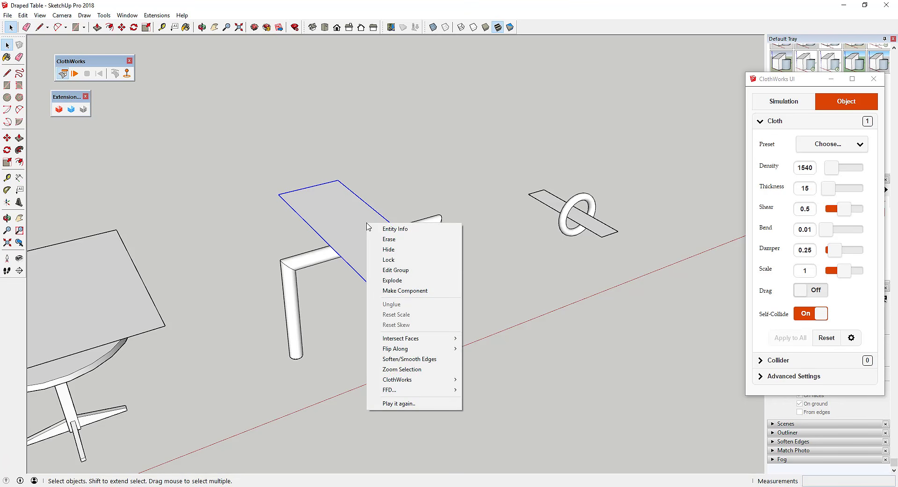
pyautogui.moveTo(407, 381)
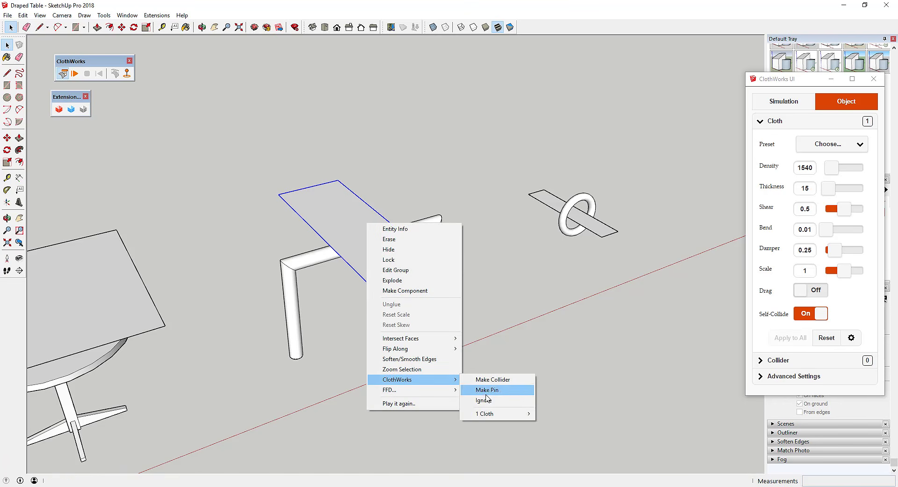
pyautogui.moveTo(486, 413)
pyautogui.click(564, 308)
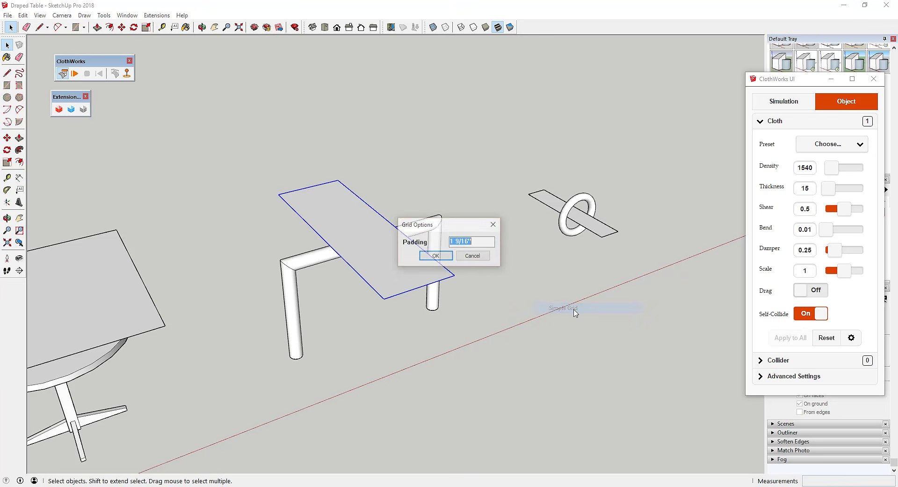
pyautogui.click(435, 256)
pyautogui.click(473, 267)
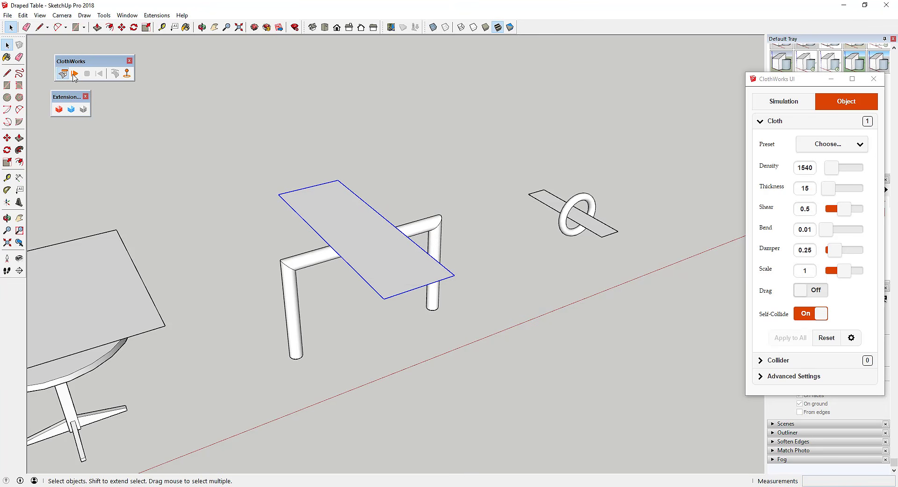
# Show hidden geometry to examine the grid on the strip above the tube frame, and hide it again.
pyautogui.click(40, 16)
pyautogui.click(55, 50)
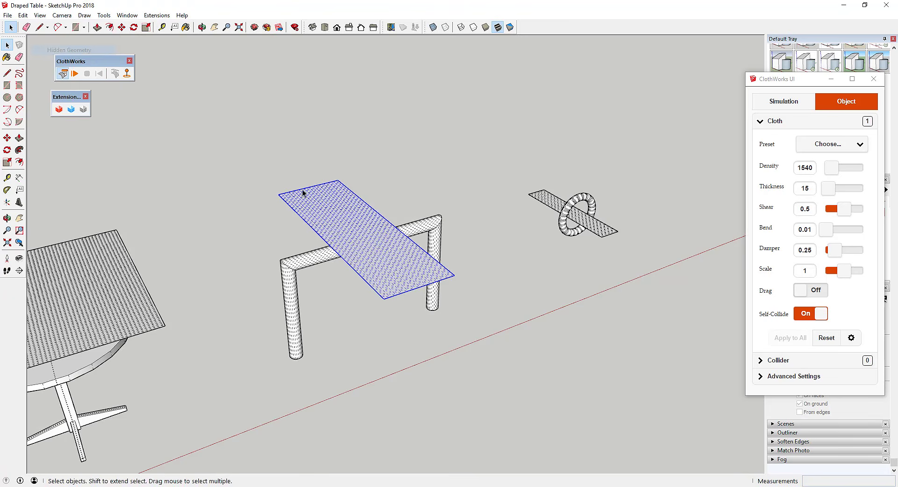
pyautogui.scroll(5, 331, 257)
pyautogui.moveTo(423, 231); pyautogui.dragTo(382, 221, button='middle')
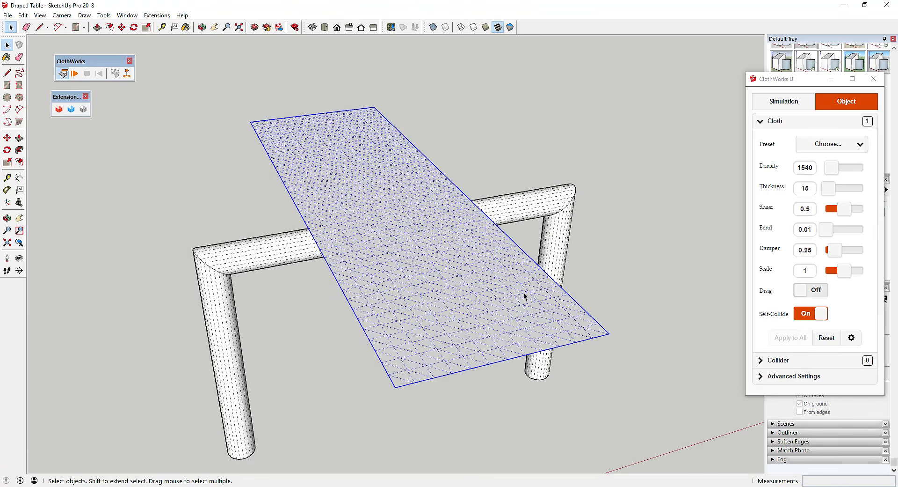
pyautogui.moveTo(306, 222); pyautogui.dragTo(159, 99, button='middle')
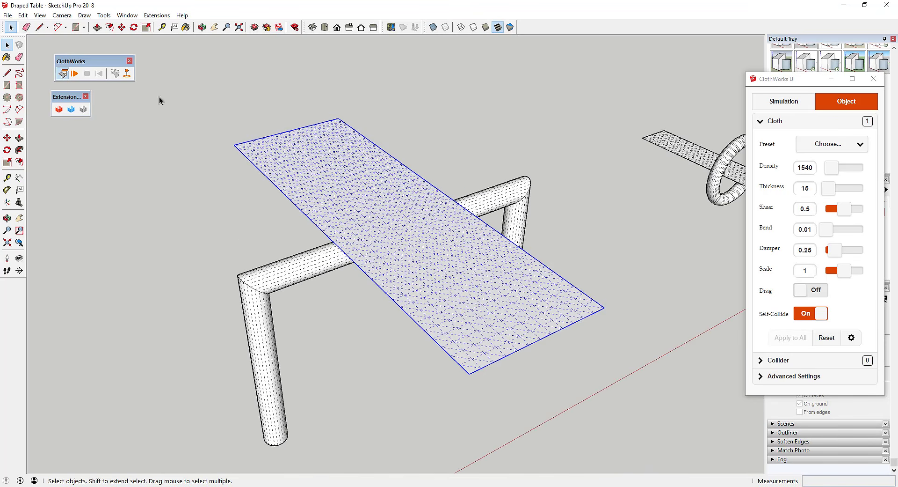
pyautogui.click(40, 16)
pyautogui.click(55, 50)
# Turn off Self-Collide for the strip cloth and run the simulation over the tube frame.
pyautogui.scroll(-3, 391, 214)
pyautogui.moveTo(411, 234); pyautogui.dragTo(423, 236, button='middle')
pyautogui.click(806, 314)
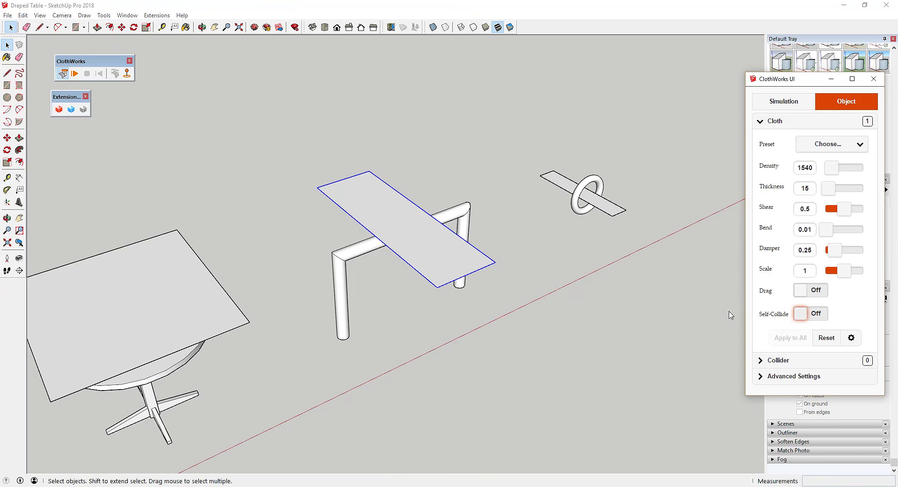
pyautogui.click(75, 74)
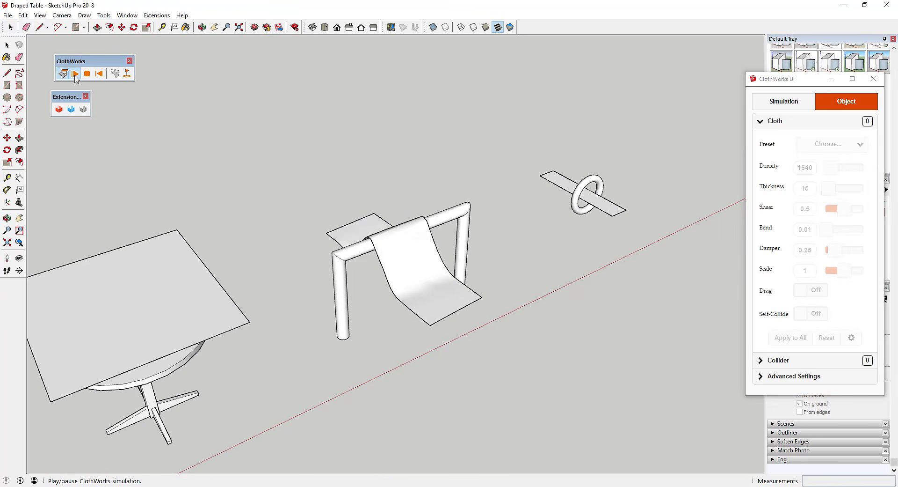
# Reset the simulation, turn Self-Collide back on for the strip cloth and run it again.
pyautogui.click(99, 74)
pyautogui.click(459, 238)
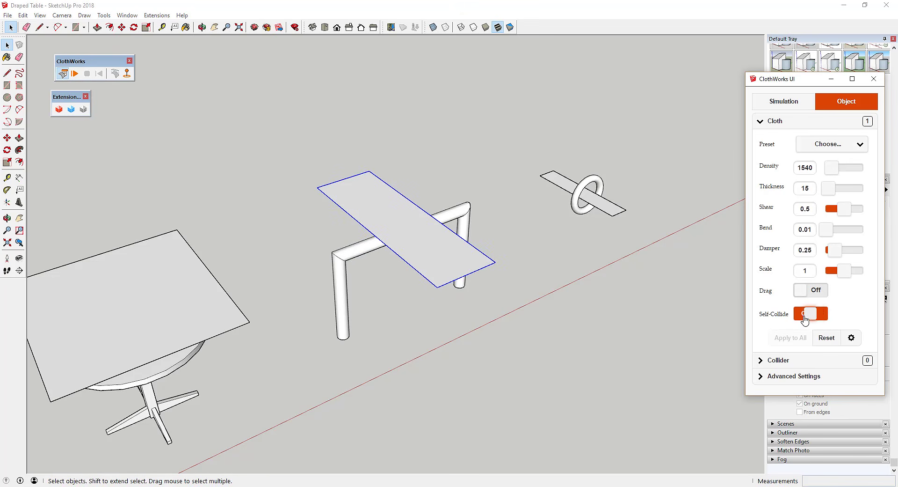
pyautogui.click(75, 74)
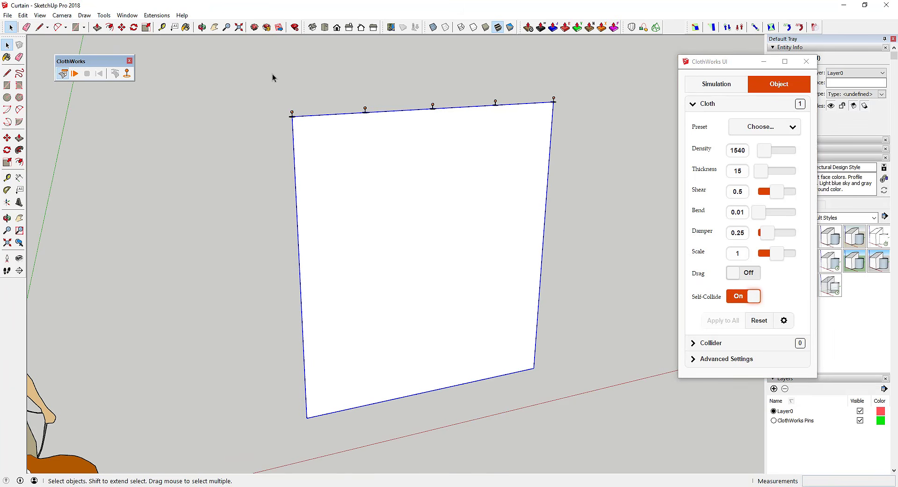
# Select the pin at the curtain's upper-left corner and move it inward along the red axis while the simulation runs.
pyautogui.click(286, 103)
pyautogui.moveTo(274, 90); pyautogui.dragTo(318, 134)
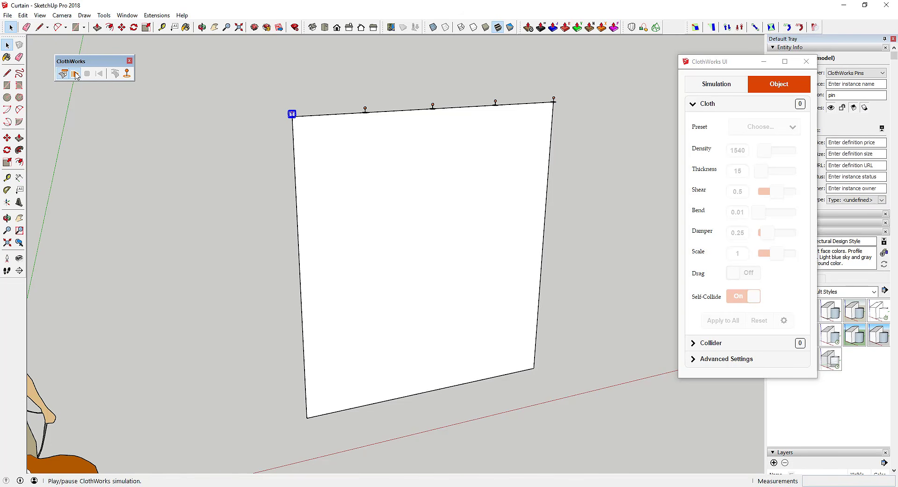
pyautogui.click(293, 116)
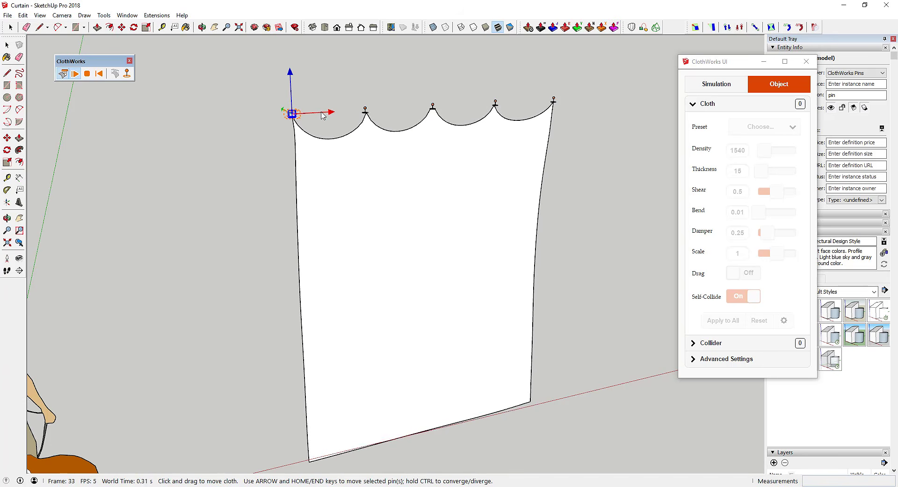
pyautogui.moveTo(345, 114)
pyautogui.mouseDown()
pyautogui.moveTo(394, 113)
pyautogui.moveTo(357, 120)
pyautogui.mouseUp()
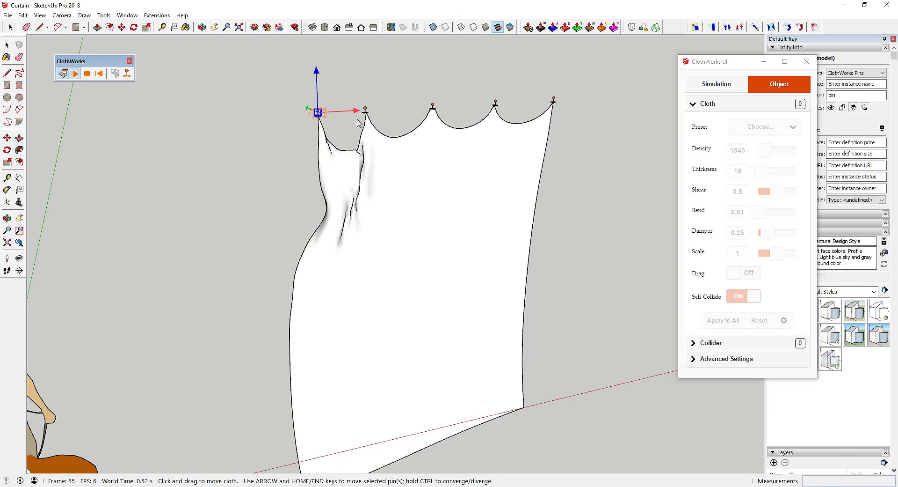
# Select all the pins along the curtain's top edge and converge them along the red axis during the simulation.
pyautogui.moveTo(286, 84); pyautogui.dragTo(503, 103)
pyautogui.moveTo(329, 148); pyautogui.dragTo(459, 196, button='middle')
pyautogui.hotkey('ctrl', 'a')
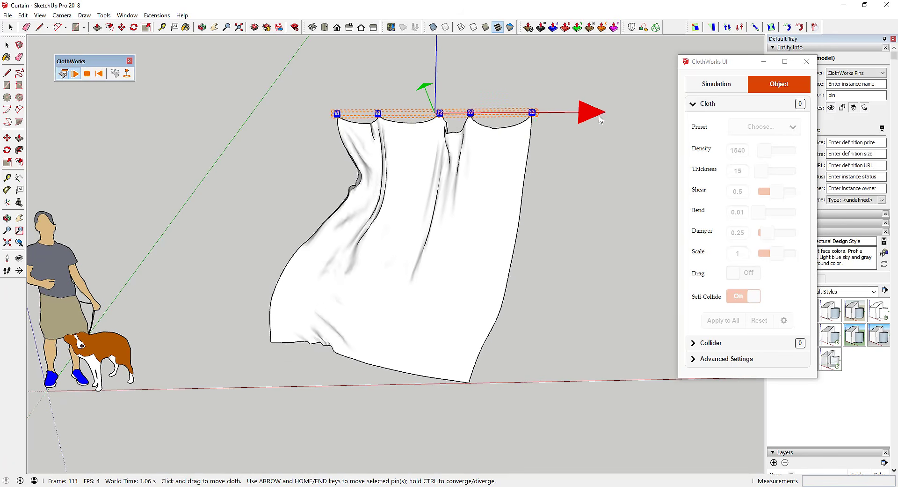
pyautogui.keyDown('ctrl'); pyautogui.moveTo(588, 114); pyautogui.dragTo(500, 112); pyautogui.keyUp('ctrl')
pyautogui.moveTo(447, 262); pyautogui.dragTo(557, 247, button='middle')
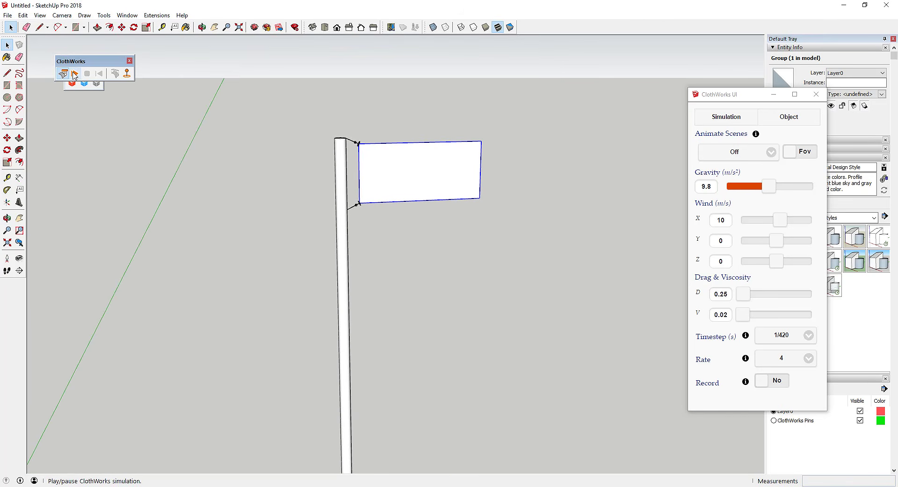
# Run the simulation on the flag and change the X wind to 0, and to 5 m/s, while it plays.
pyautogui.click(787, 122)
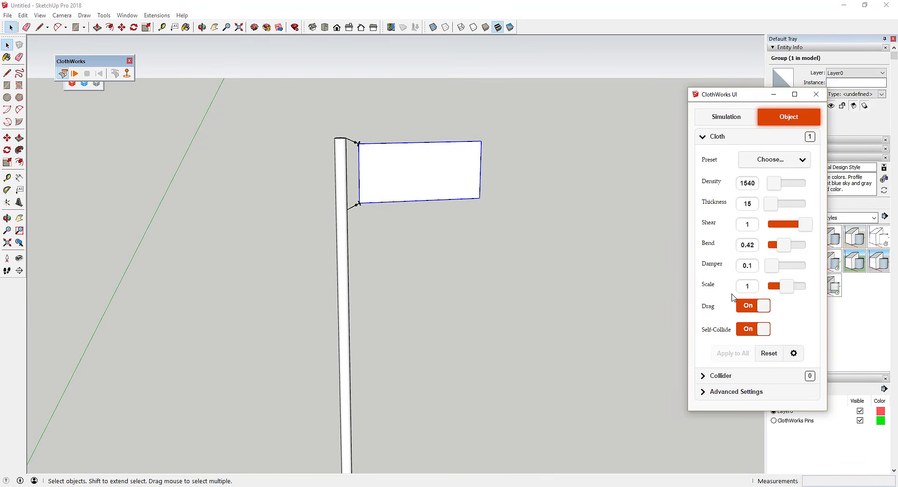
pyautogui.click(75, 73)
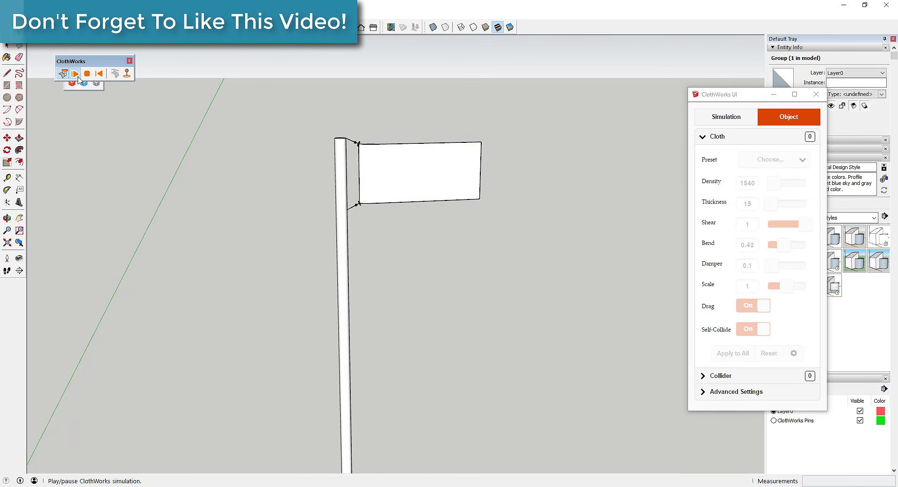
pyautogui.click(732, 122)
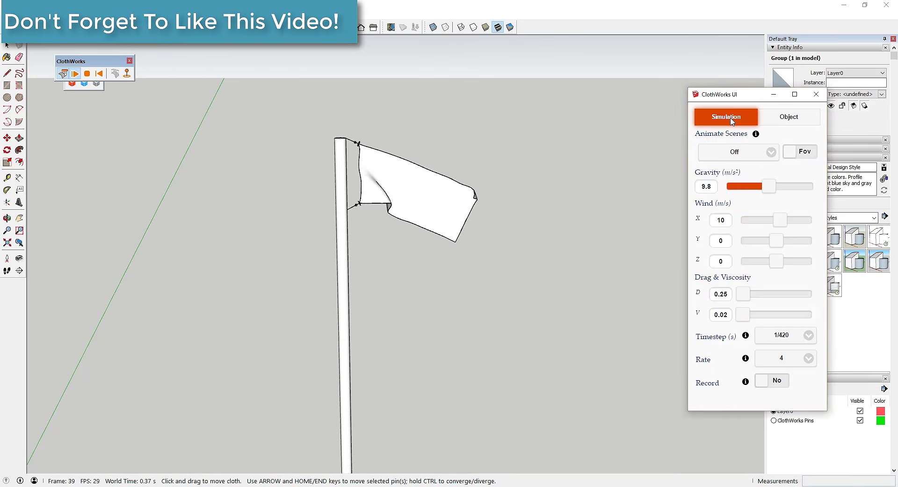
pyautogui.click(776, 221)
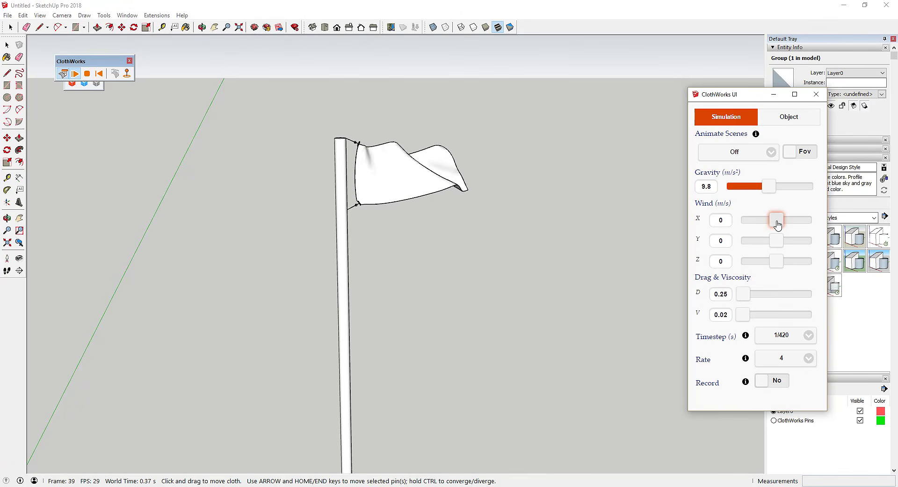
pyautogui.doubleClick(720, 220)
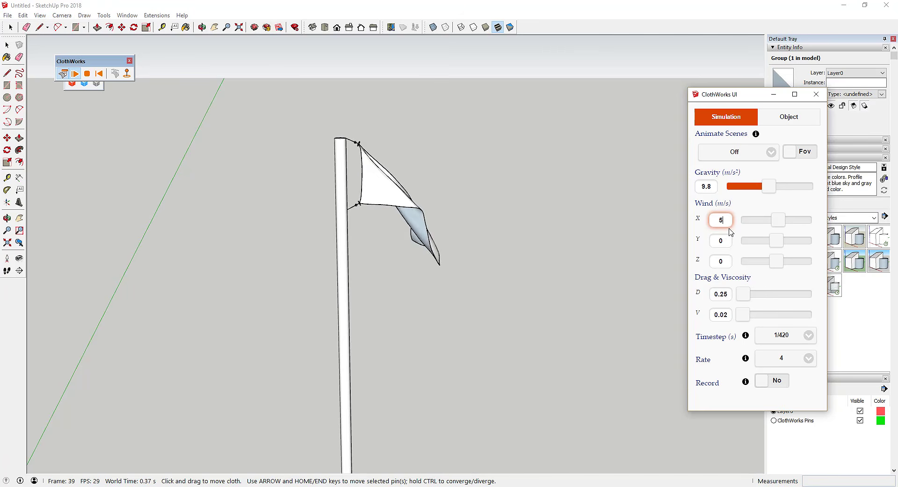
pyautogui.doubleClick(719, 241)
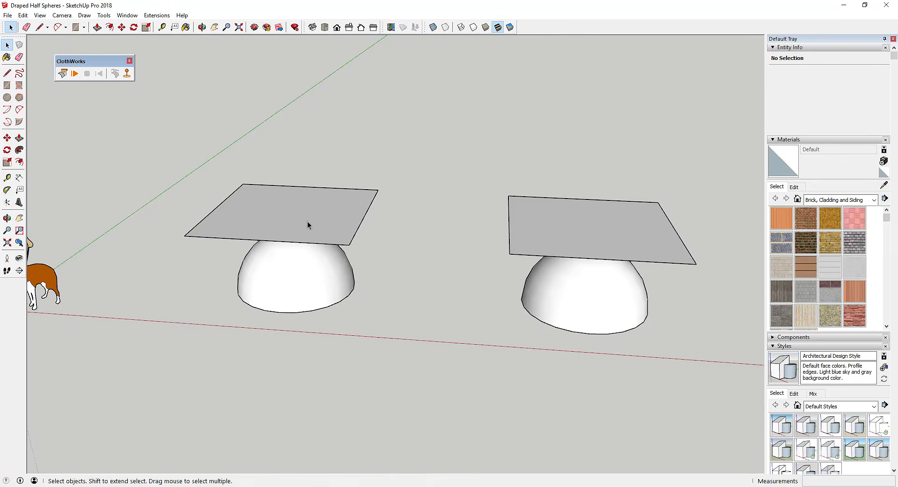
# Paint the flat cloth over the half sphere nearest the dog with Carpet Diamond Olive from the carpet and fabrics collection.
pyautogui.click(874, 199)
pyautogui.click(833, 208)
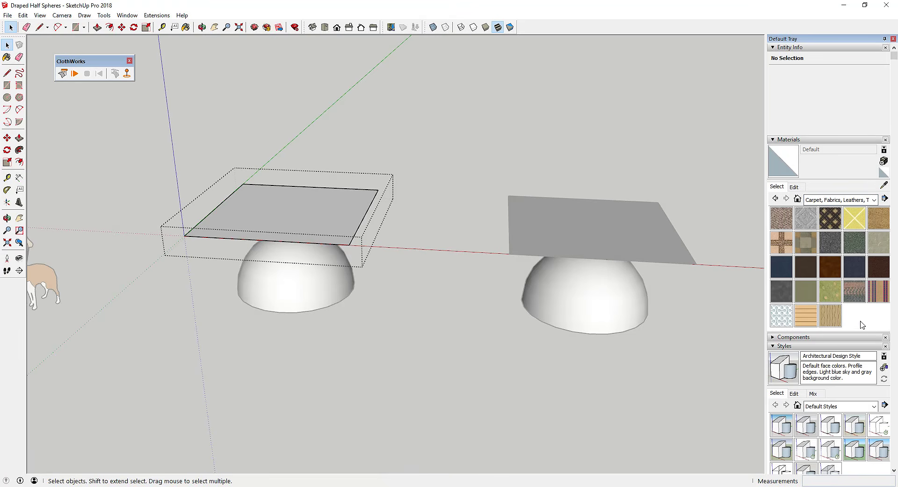
pyautogui.click(830, 218)
pyautogui.click(308, 202)
pyautogui.scroll(3, 281, 264)
pyautogui.press('c')
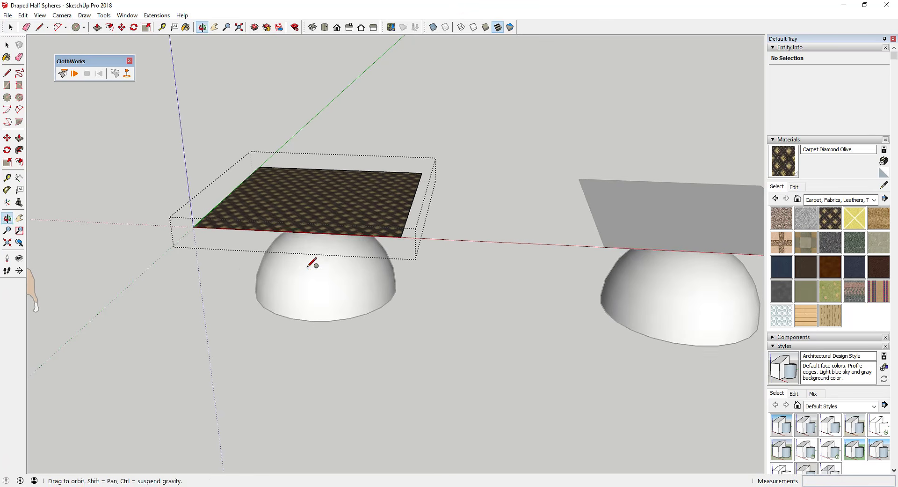
# Exit the cloth group, run the simulation to drape the painted cloth over its half sphere, and stop it.
pyautogui.keyDown('shift'); pyautogui.moveTo(306, 267); pyautogui.dragTo(343, 298, button='middle'); pyautogui.keyUp('shift')
pyautogui.press('space')
pyautogui.click(507, 291)
pyautogui.click(74, 73)
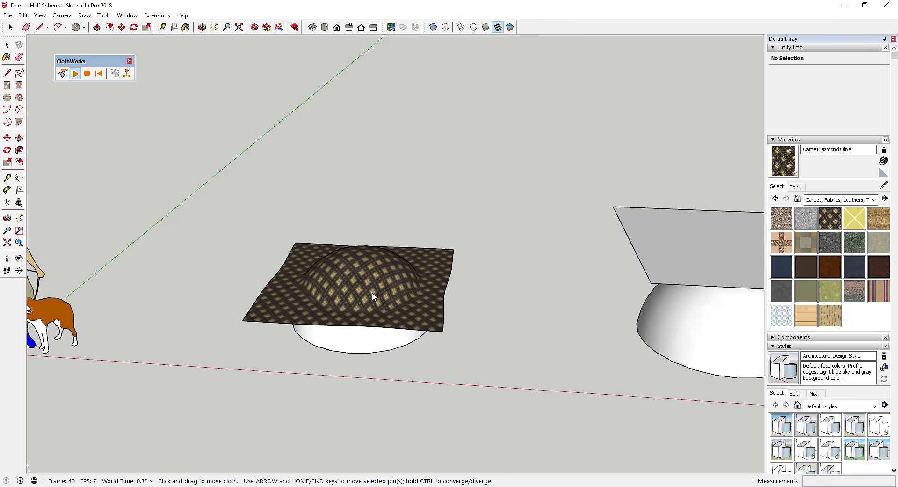
pyautogui.click(87, 73)
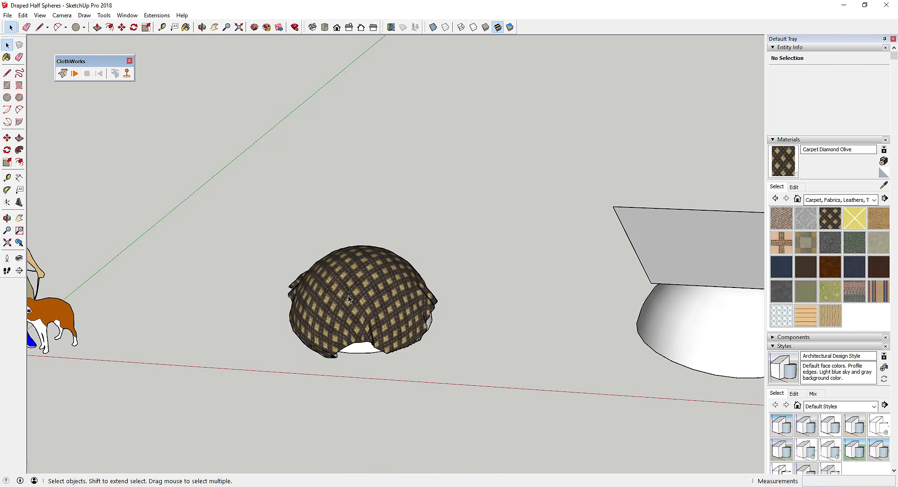
# Make the unpainted sheet above the other half sphere a ClothWorks cloth and give it a simple grid.
pyautogui.rightClick(350, 295)
pyautogui.keyDown('shift'); pyautogui.moveTo(580, 350); pyautogui.dragTo(374, 339, button='middle'); pyautogui.keyUp('shift')
pyautogui.rightClick(493, 238)
pyautogui.moveTo(566, 400)
pyautogui.click(614, 394)
pyautogui.rightClick(523, 250)
pyautogui.moveTo(644, 440)
pyautogui.click(734, 337)
# Simulate the unpainted cloth until it drapes over its half sphere and stop the simulation.
pyautogui.click(479, 268)
pyautogui.click(75, 74)
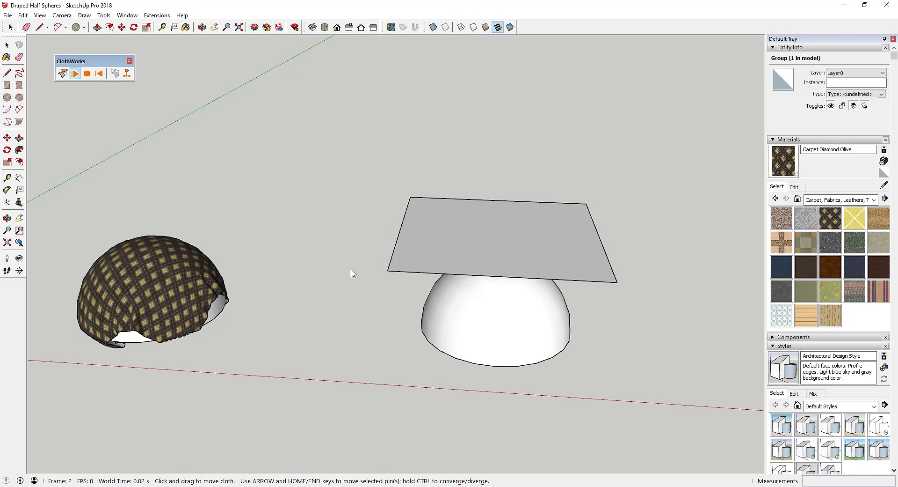
pyautogui.click(90, 78)
# Open the unpainted draped cloth's group and paint all its faces with Carpet Diamond Olive.
pyautogui.doubleClick(509, 285)
pyautogui.click(504, 298)
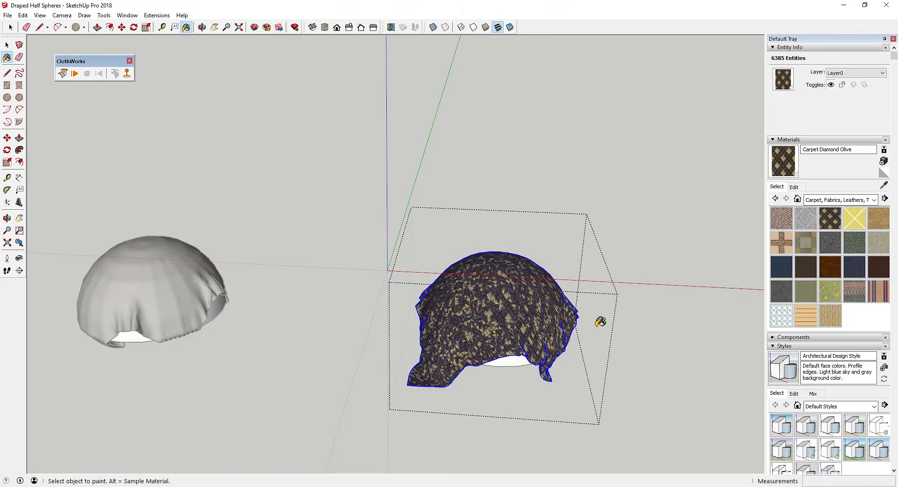
pyautogui.press('space')
pyautogui.scroll(3, 507, 318)
pyautogui.scroll(-3, 601, 318)
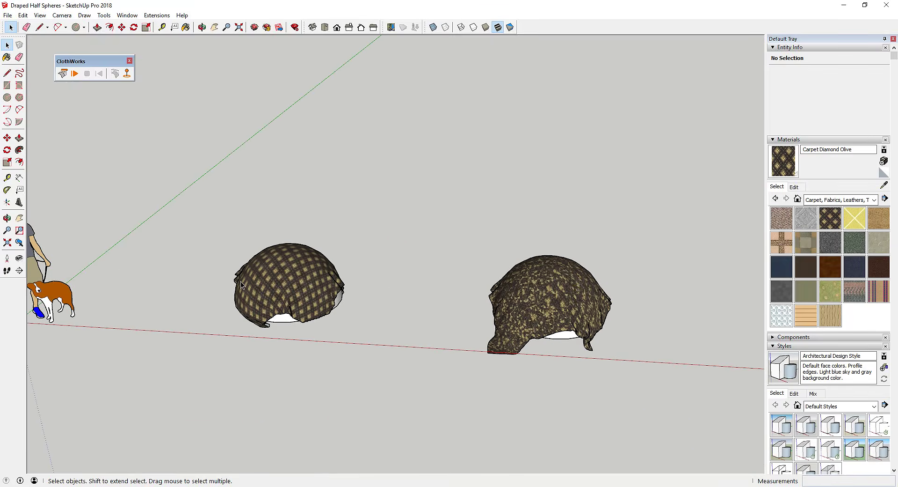
# Apply Loop Subdivision to the draped cloth that was painted before simulating.
pyautogui.scroll(6, 242, 291)
pyautogui.moveTo(242, 291); pyautogui.dragTo(542, 229, button='middle')
pyautogui.press('space')
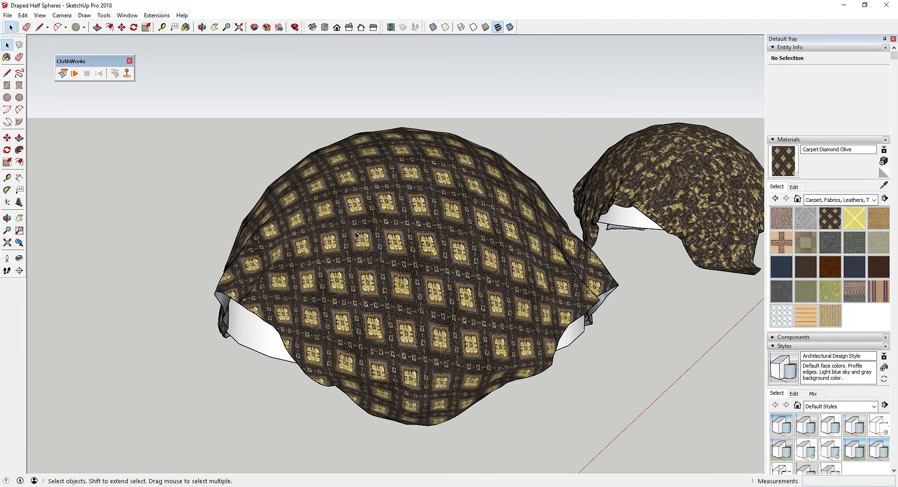
pyautogui.rightClick(409, 281)
pyautogui.moveTo(460, 438)
pyautogui.moveTo(528, 474)
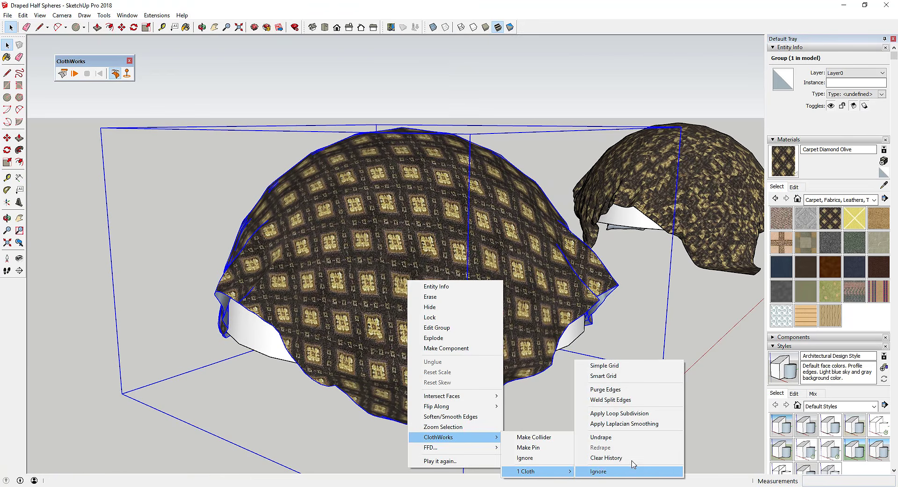
pyautogui.click(626, 412)
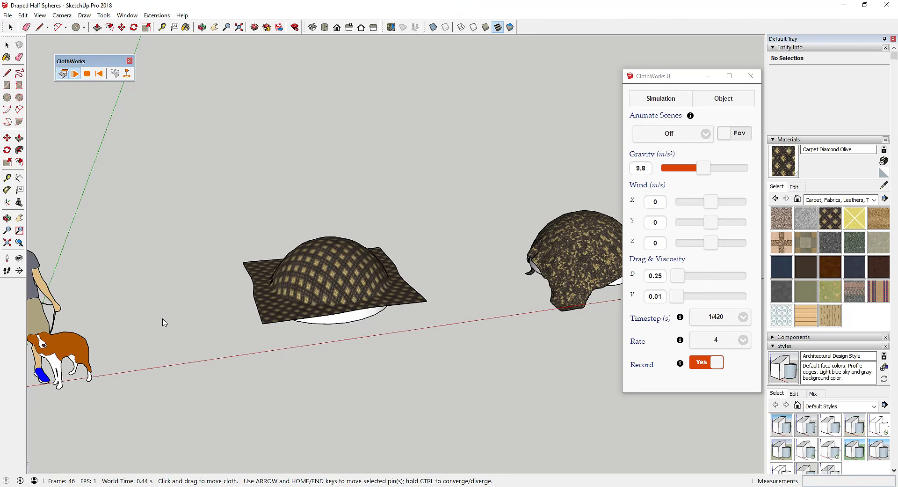
# Stop the recorded drape simulation and start exporting the recording to images.
pyautogui.press('space')
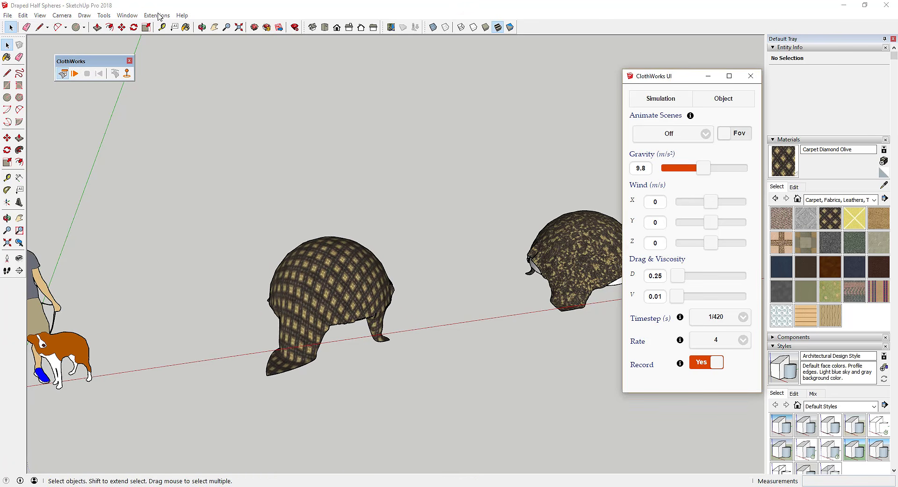
pyautogui.click(157, 15)
pyautogui.moveTo(184, 36)
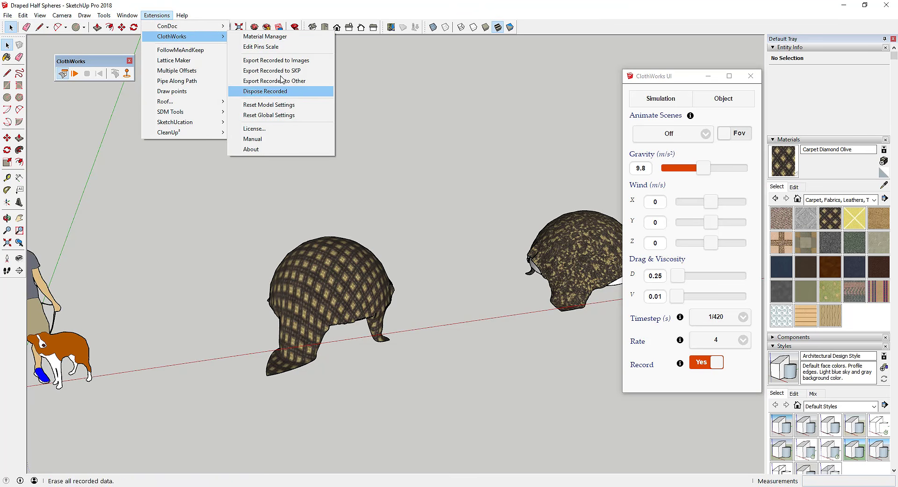
pyautogui.click(286, 60)
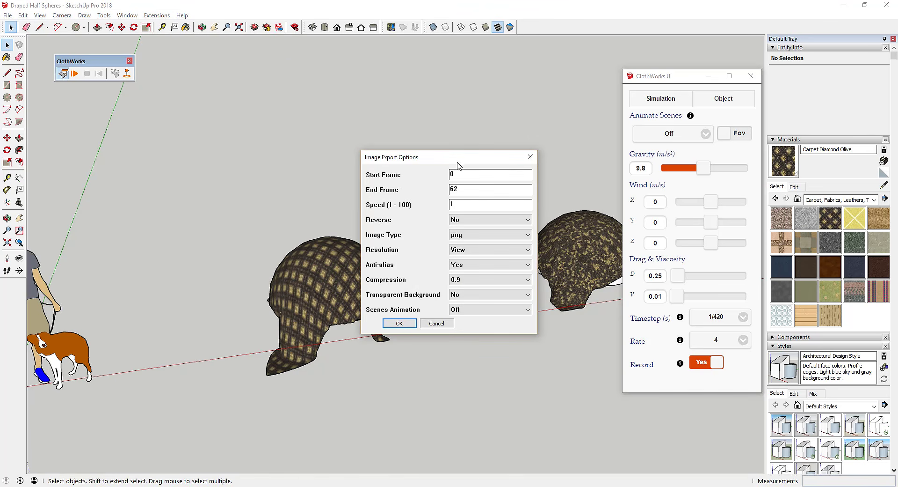